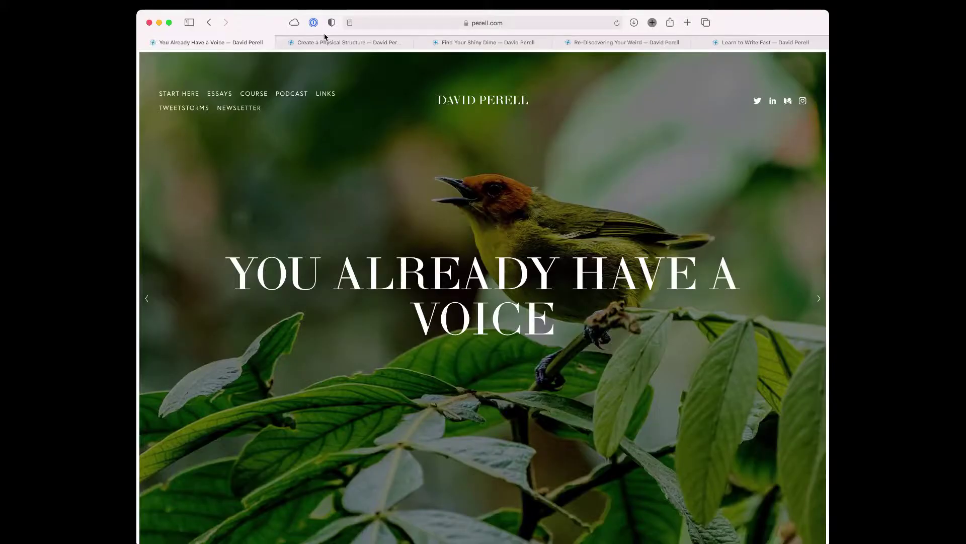
Step: Flip through the Safari essay tabs from Create a Physical Structure to Learn to Write Fast
click(327, 42)
click(483, 43)
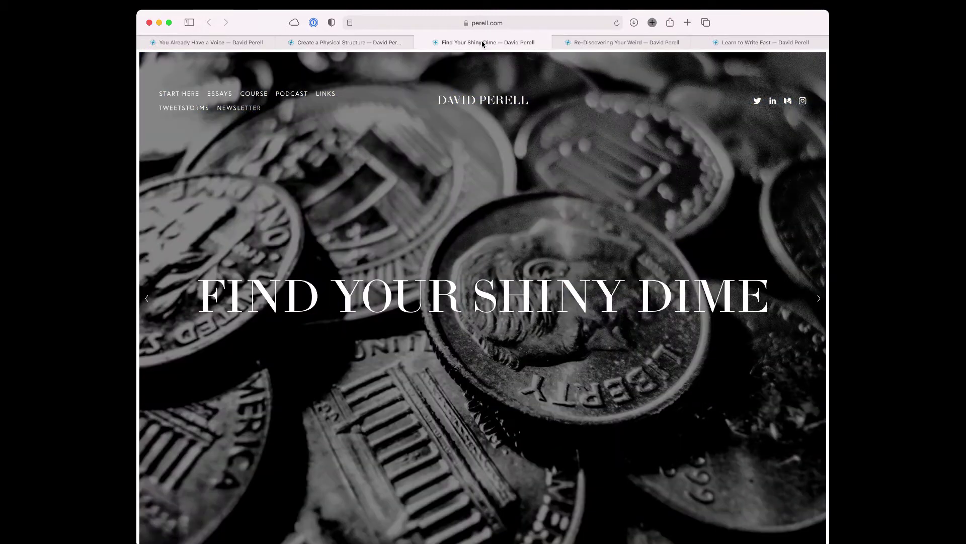
click(629, 43)
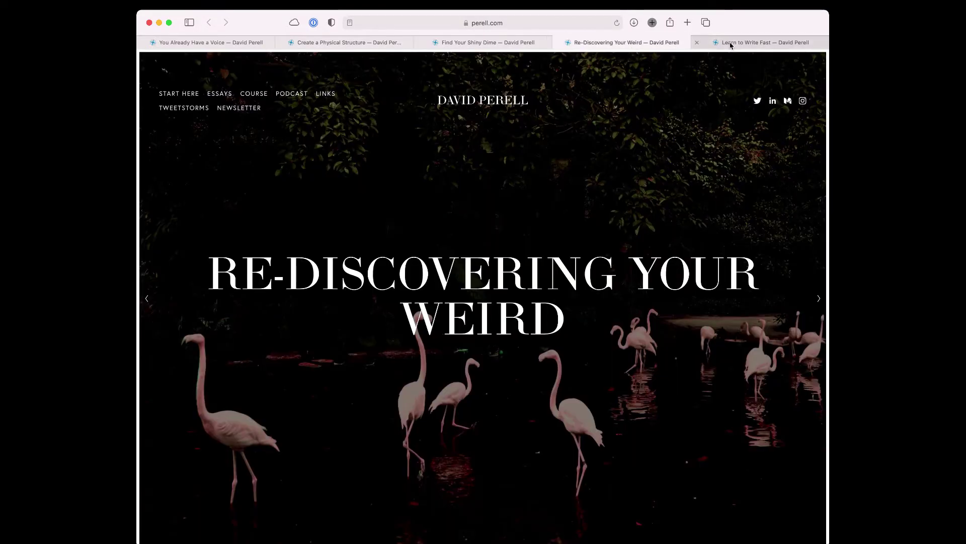
click(731, 43)
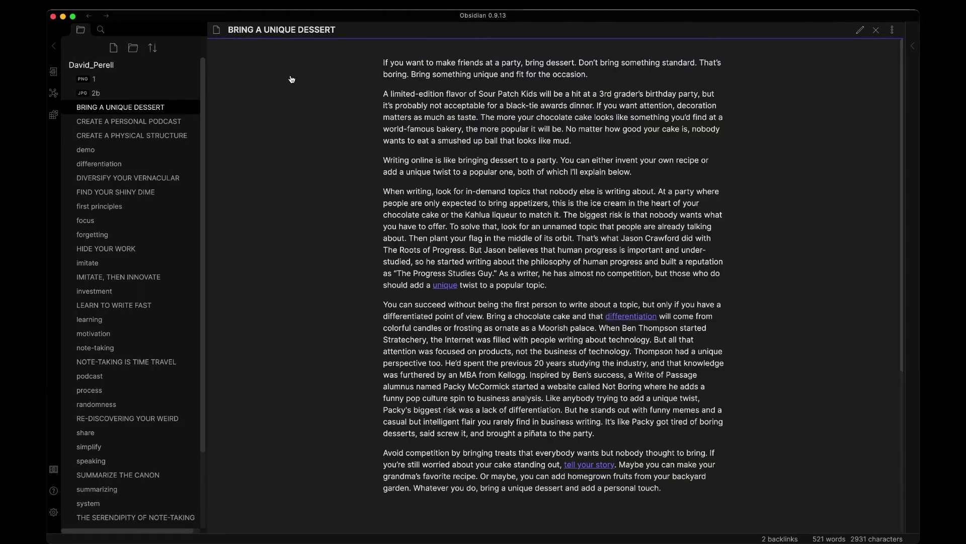
Step: Add a 'by #DavidPerell' line at the top of BRING A UNIQUE DESSERT
scroll(383, 64, down, 10)
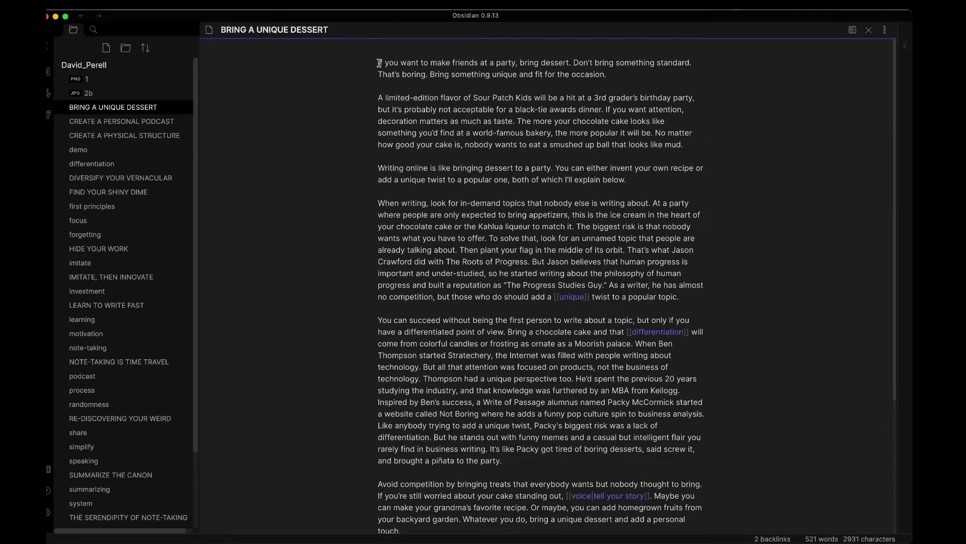
key(Return)
key(Return)
key(Up)
key(Up)
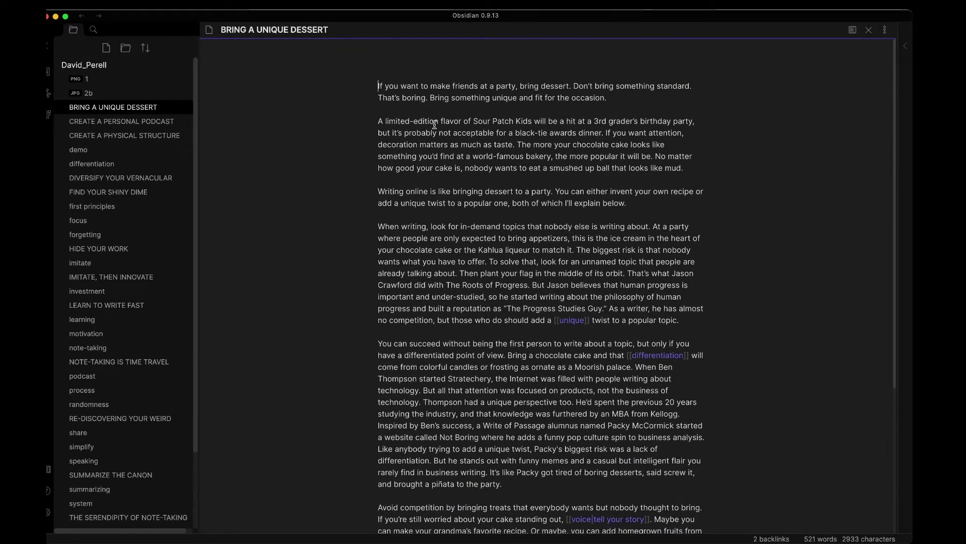
text(by #DavidPerell)
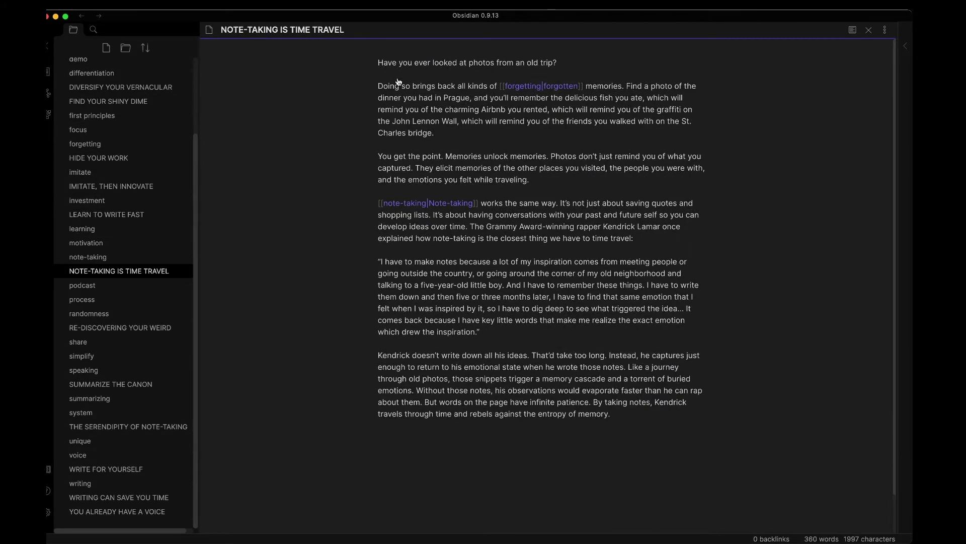
Step: Browse the notes from RE-DISCOVERING YOUR WEIRD down to YOU ALREADY HAVE A VOICE
click(164, 328)
click(164, 385)
click(122, 428)
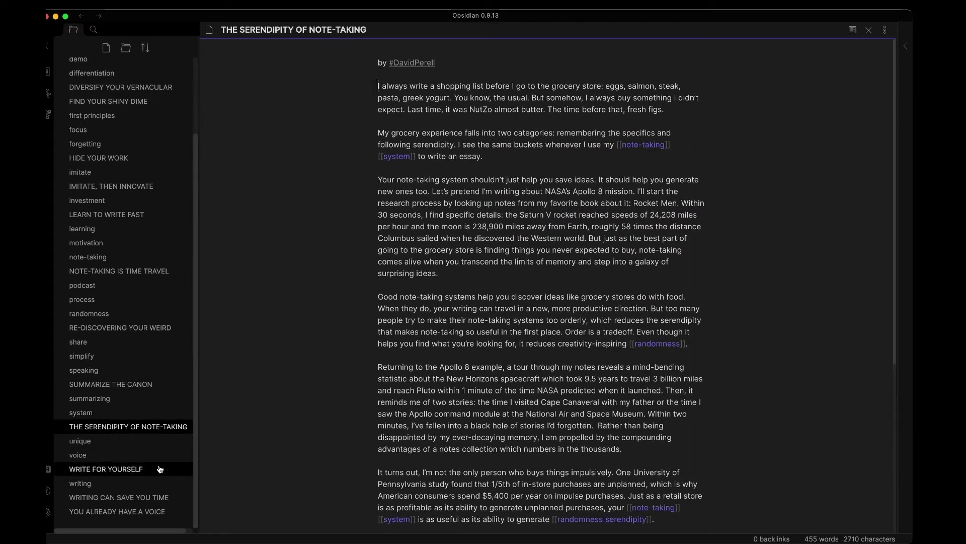
click(119, 470)
click(136, 497)
click(144, 516)
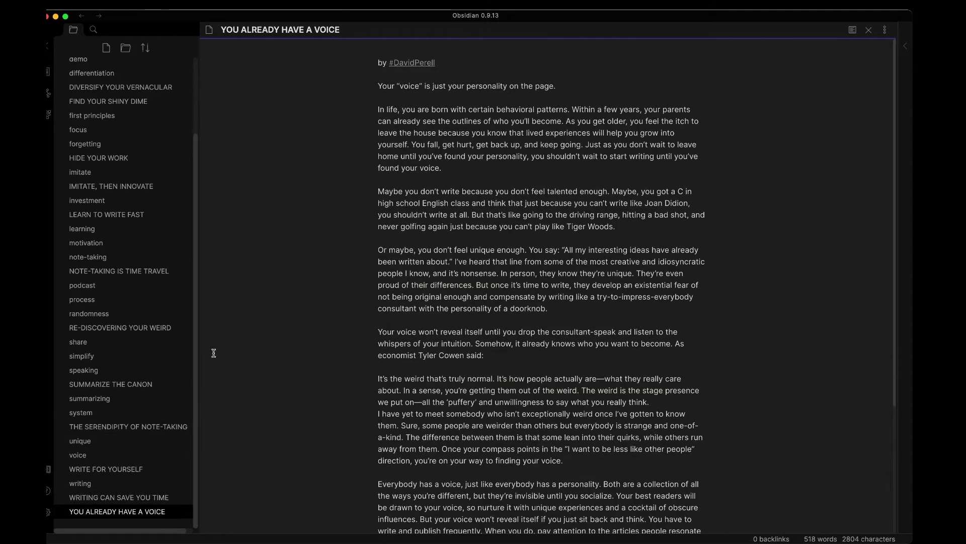
scroll(151, 108, up, 3)
Step: Delete the demo note, then open differentiation, DIVERSIFY YOUR VERNACULAR and FIND YOUR SHINY DIME
click(146, 122)
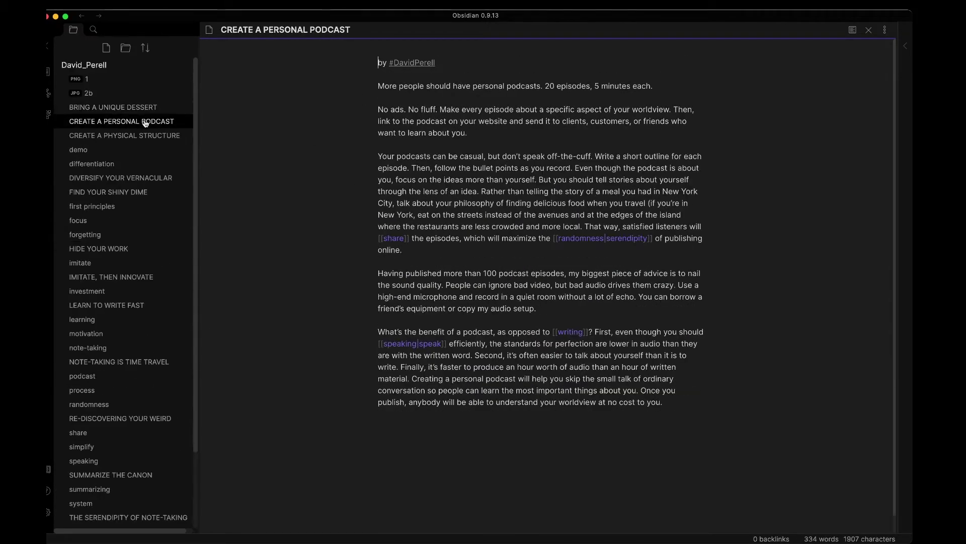
click(137, 149)
right_click(130, 150)
click(146, 176)
click(138, 151)
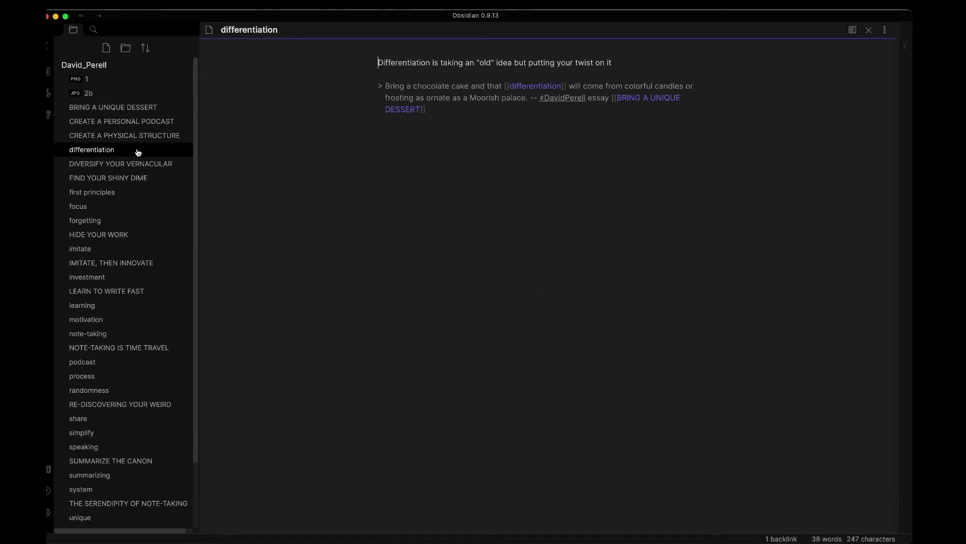
click(132, 164)
click(124, 178)
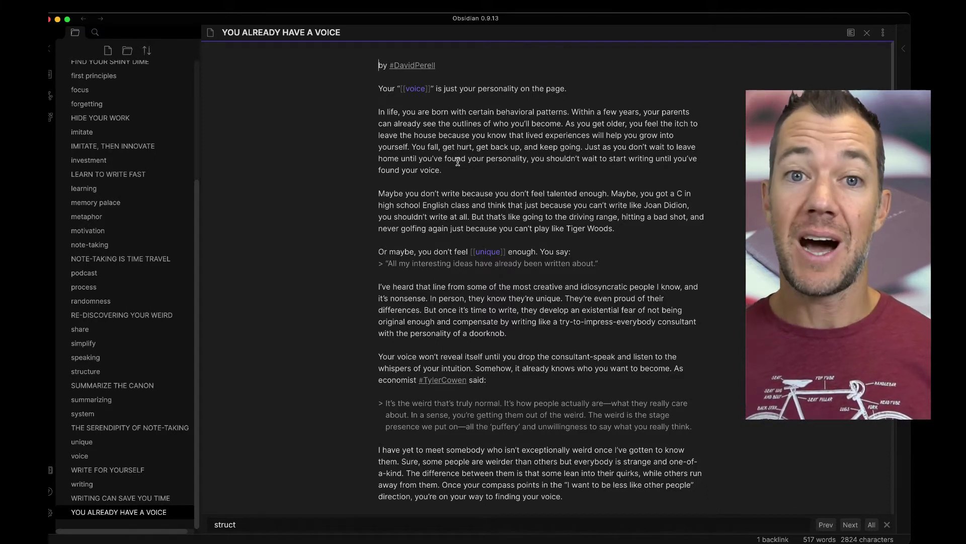
Step: Follow the [[voice]] link to the voice note and go back to YOU ALREADY HAVE A VOICE
click(413, 86)
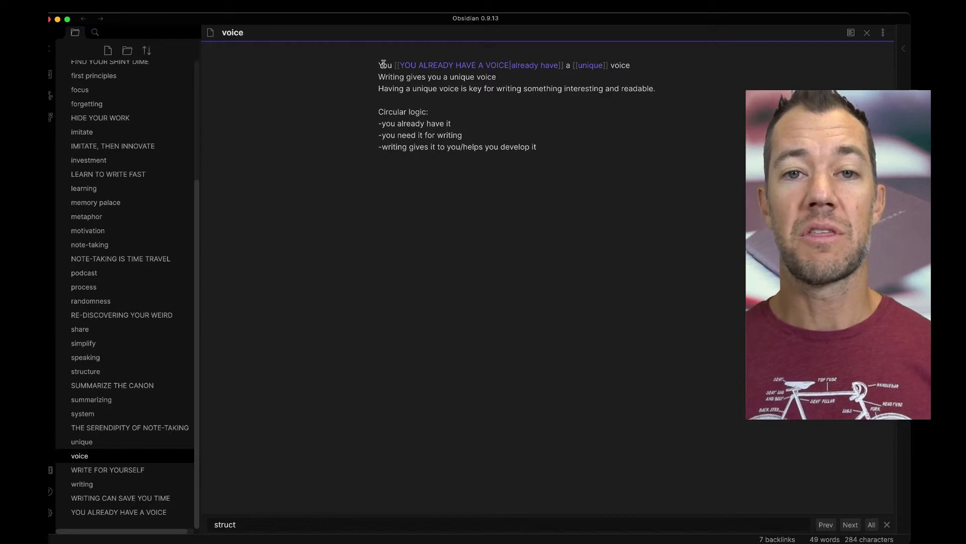
drag(382, 65, 372, 99)
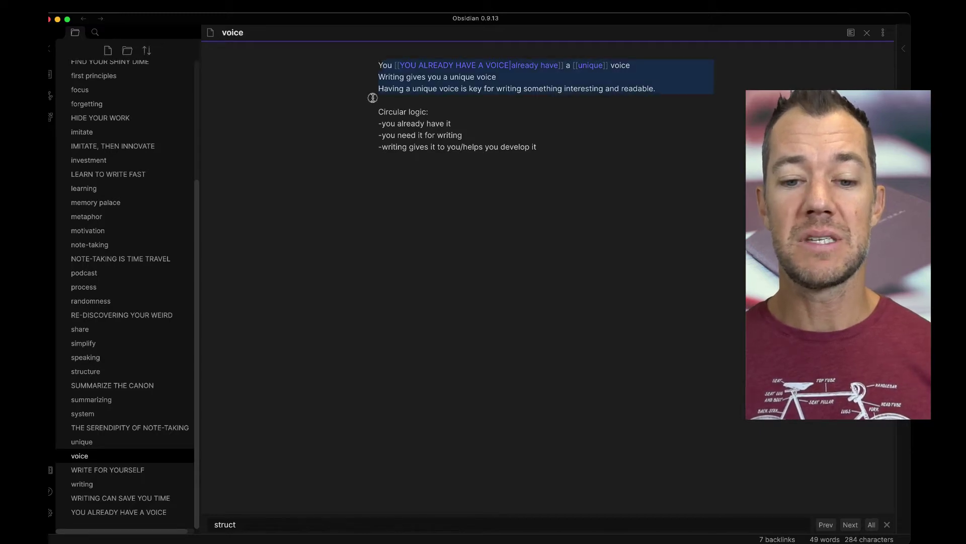
click(82, 21)
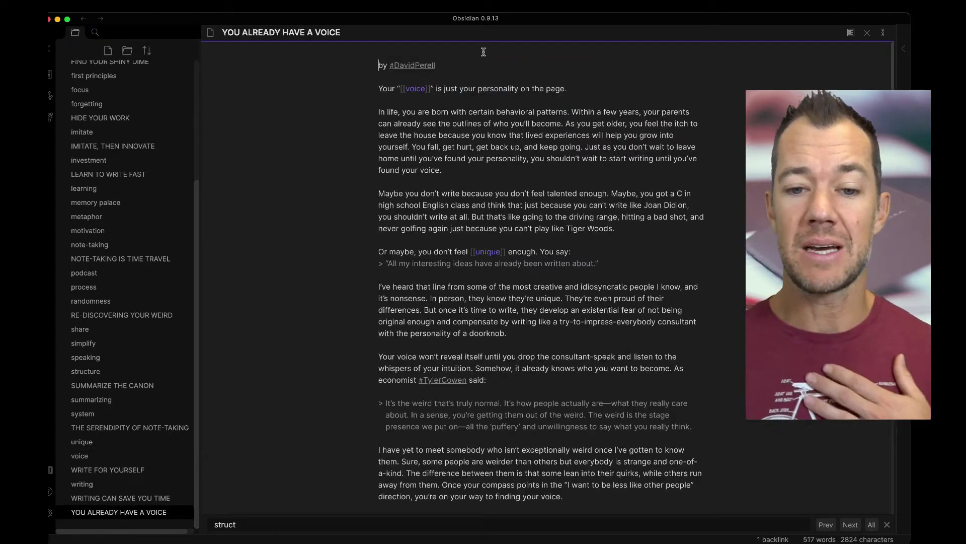
Step: Highlight the by-line and the quote's intro paragraph, then switch the note to reading view
drag(437, 66, 377, 65)
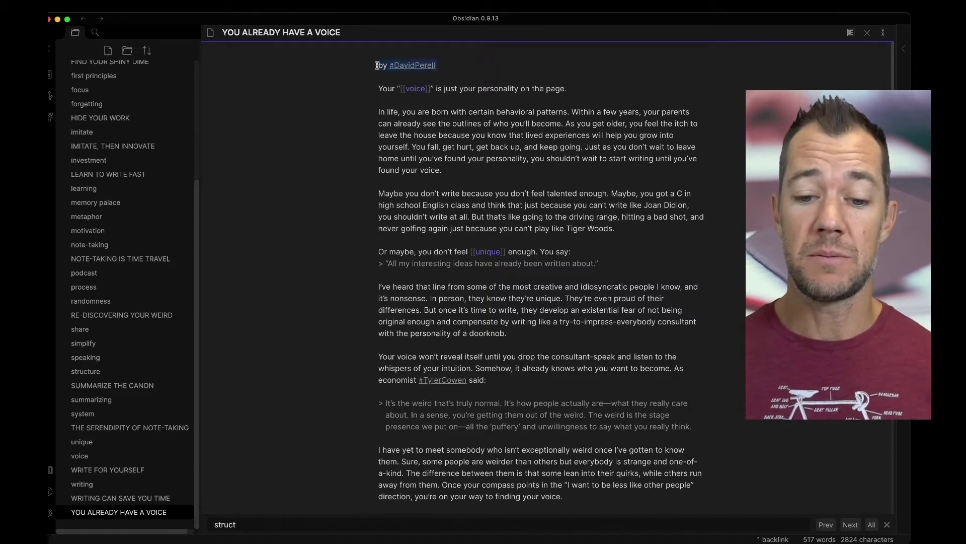
scroll(451, 260, down, 3)
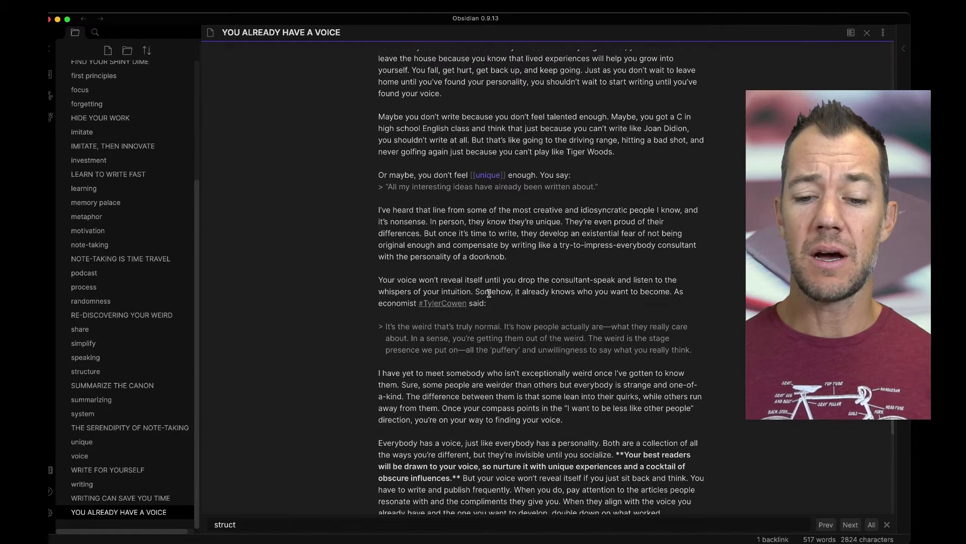
click(492, 304)
drag(492, 304, 379, 280)
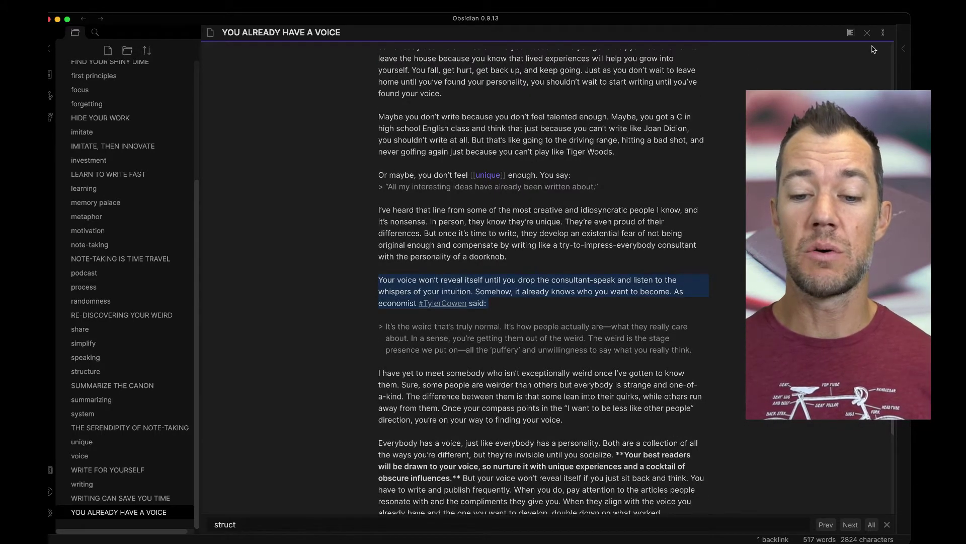
click(851, 32)
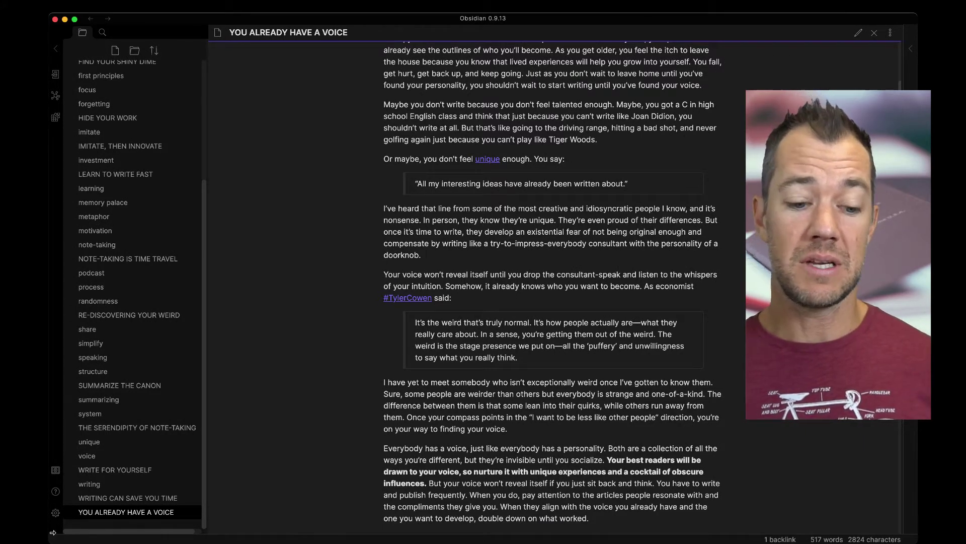
click(55, 513)
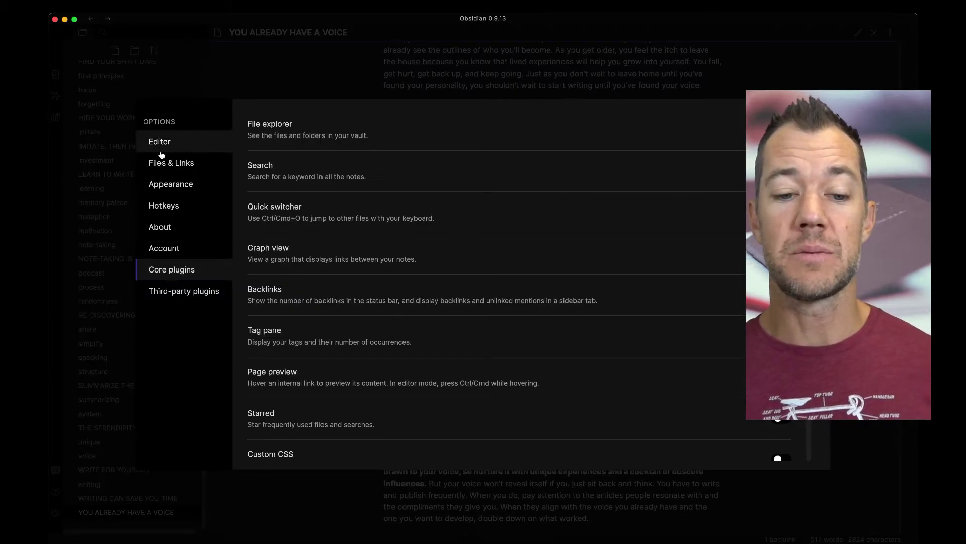
scroll(363, 270, down, 3)
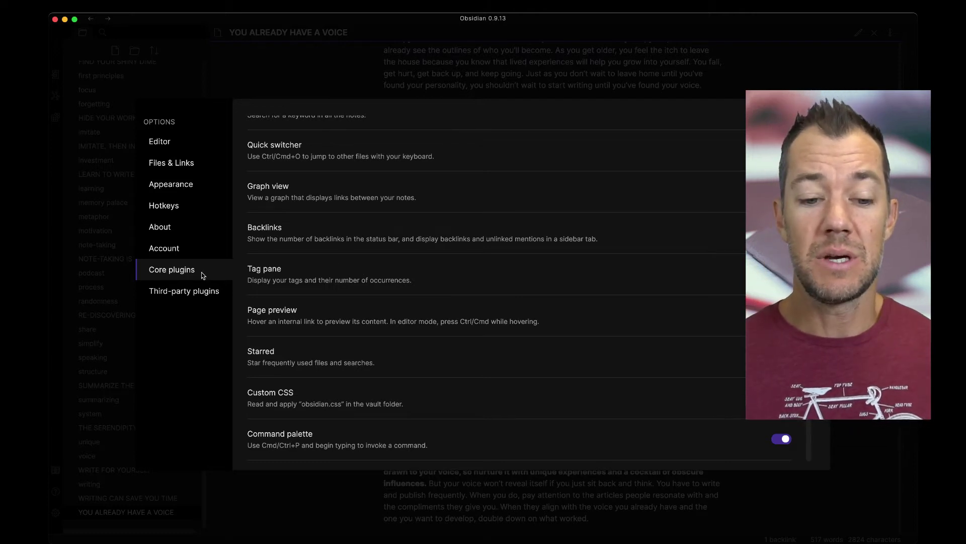
scroll(292, 272, down, 1)
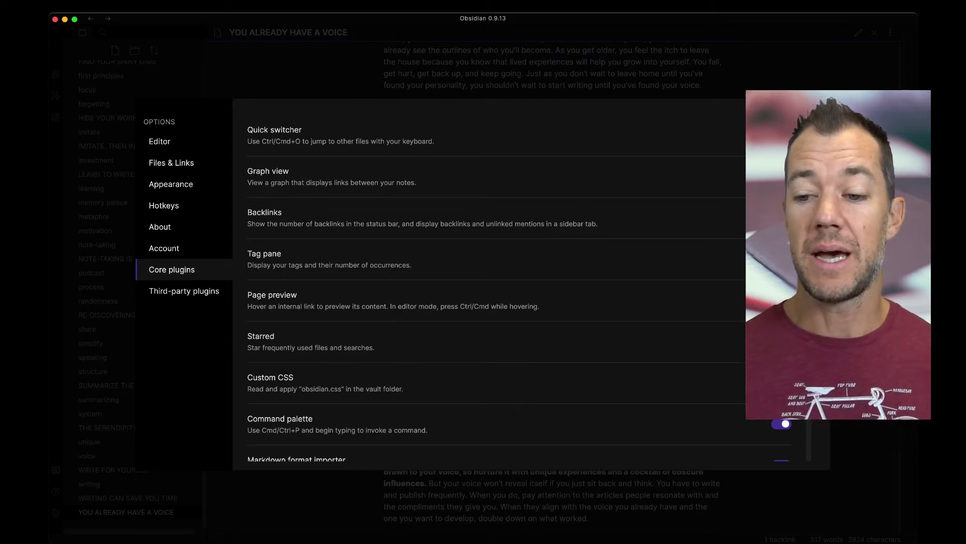
key(Escape)
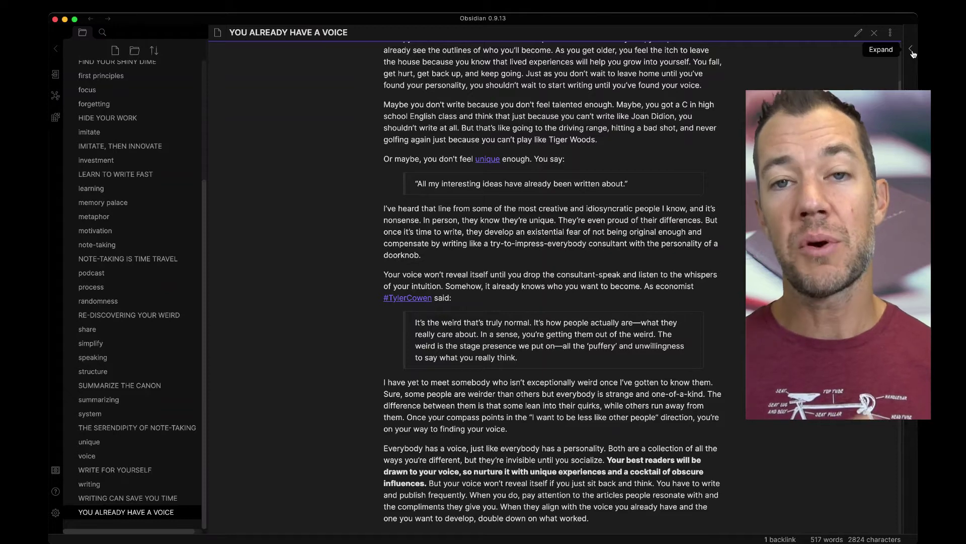
Step: Show the note's linked mentions and the Tag pane counting #DavidPerell 17 and #TylerCowen 3
click(912, 50)
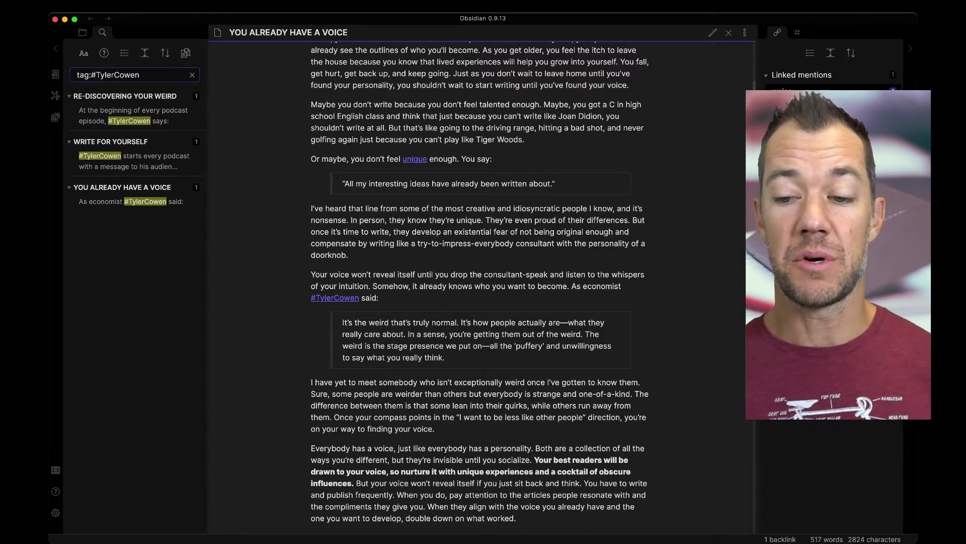
click(799, 33)
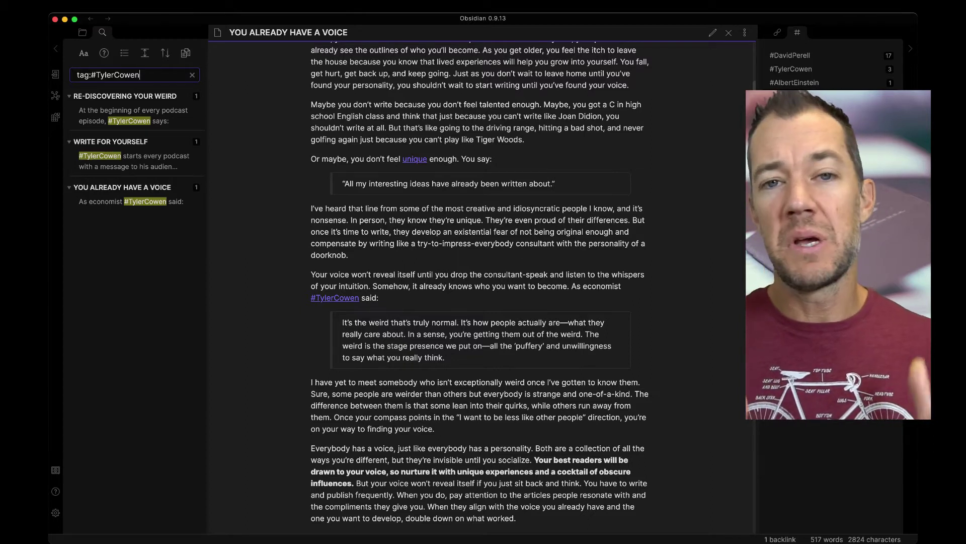
Step: Search tag:#AncientRome and open the memory palace result
text(AncientRome)
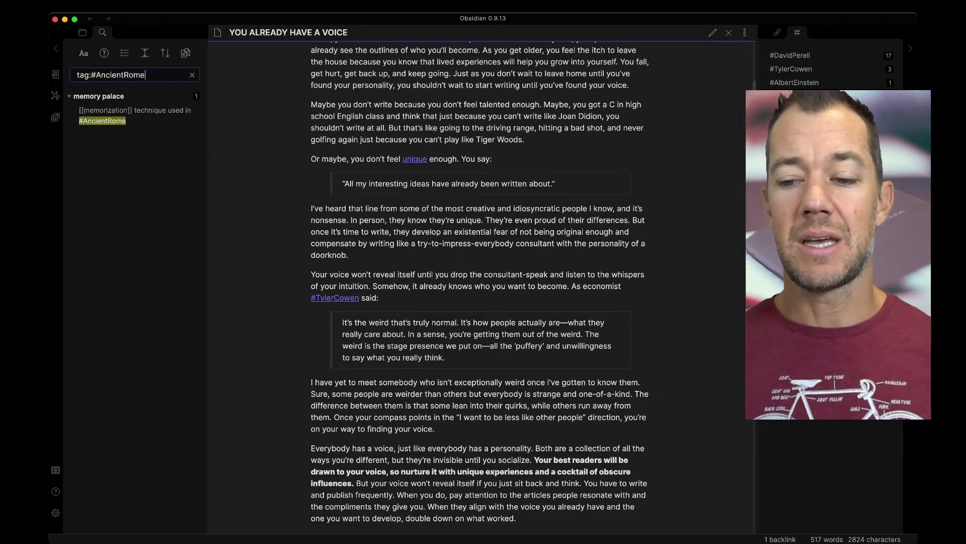
click(141, 107)
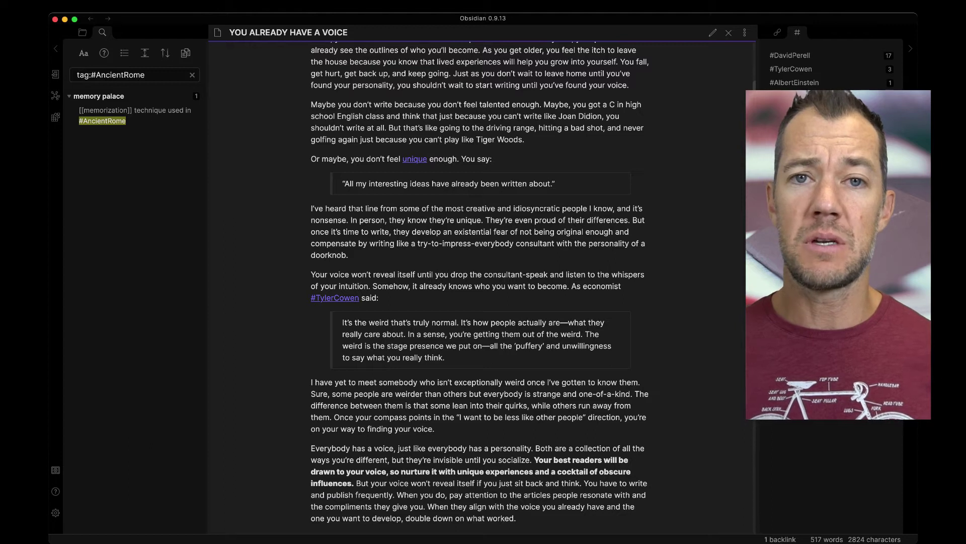
Step: Find CREATE A PHYSICAL STRUCTURE via tag:#Post-ItNotes and select its Post-It notes paragraph
text(Post-ItNotes)
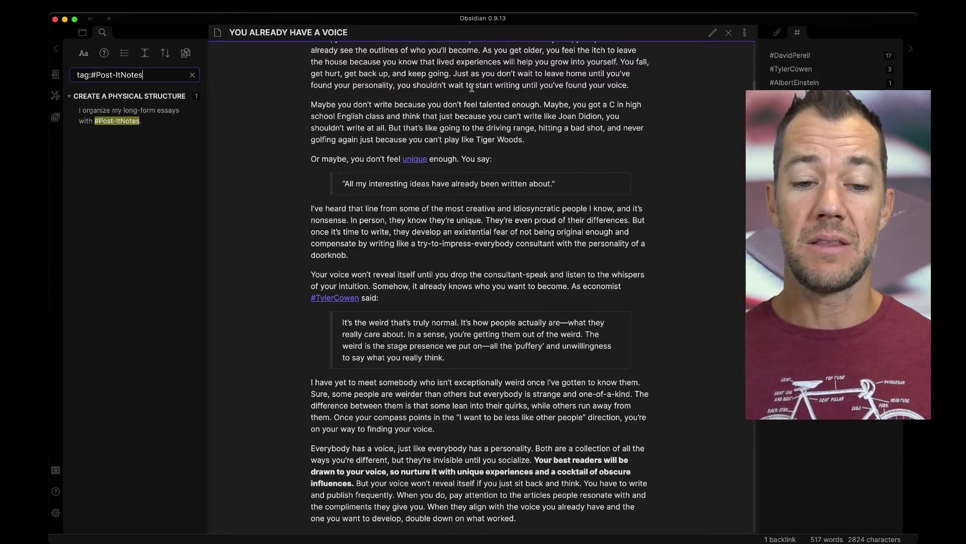
click(154, 106)
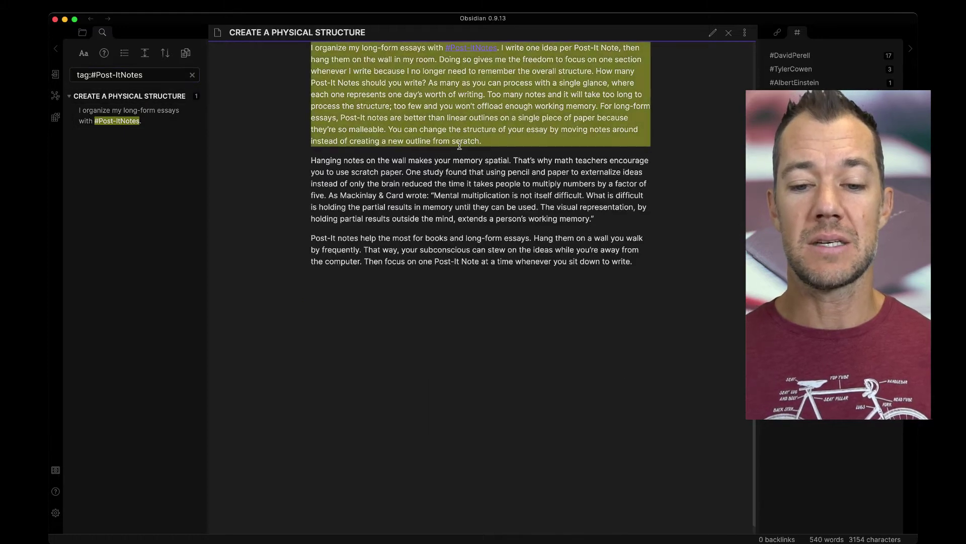
scroll(382, 251, up, 3)
scroll(412, 167, up, 5)
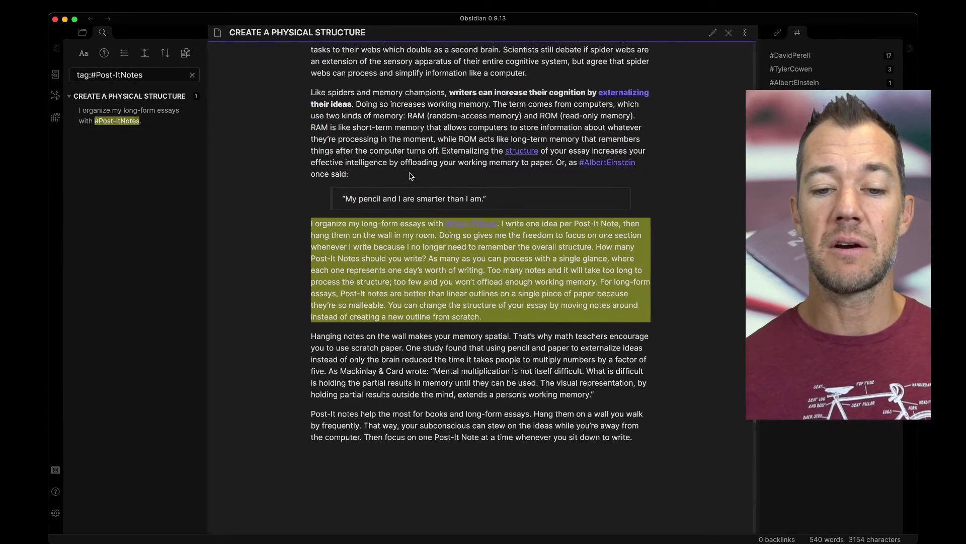
scroll(411, 175, down, 5)
drag(312, 162, 553, 260)
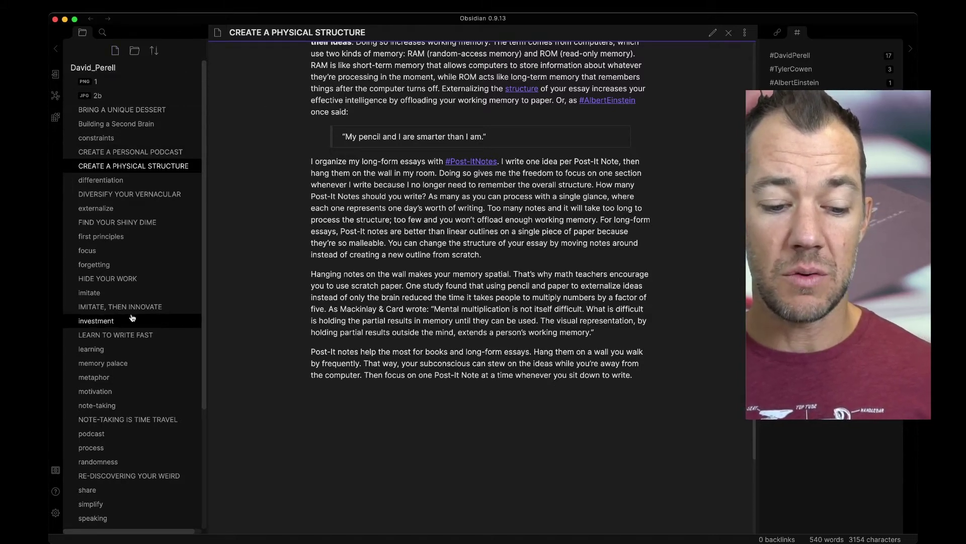
Step: Create two vault folders named 'science' and 'attachment'
scroll(131, 317, down, 5)
scroll(131, 317, up, 5)
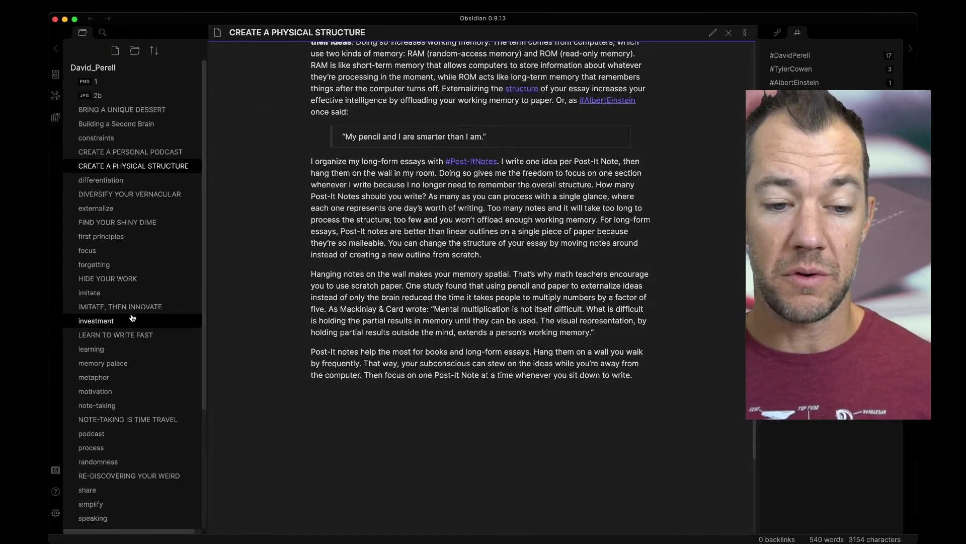
click(134, 51)
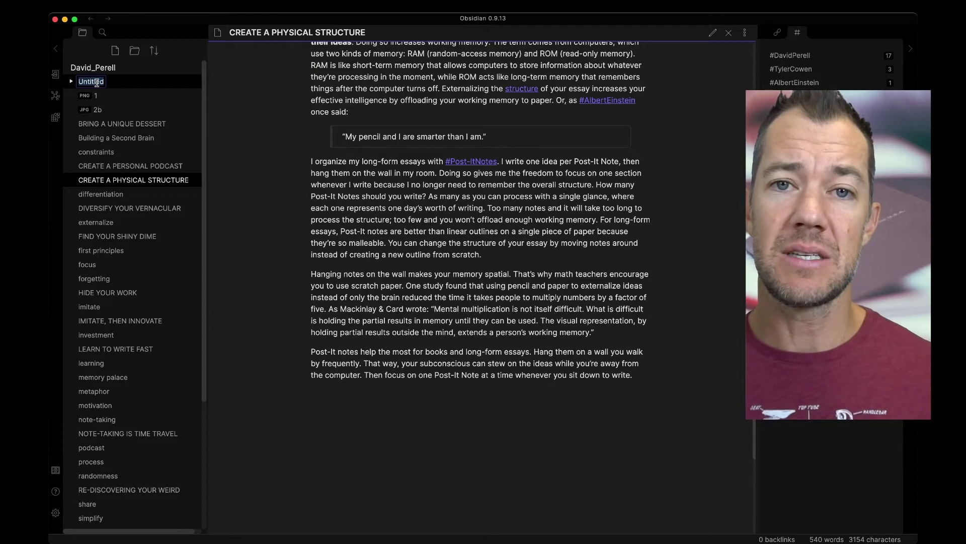
text(science)
key(Return)
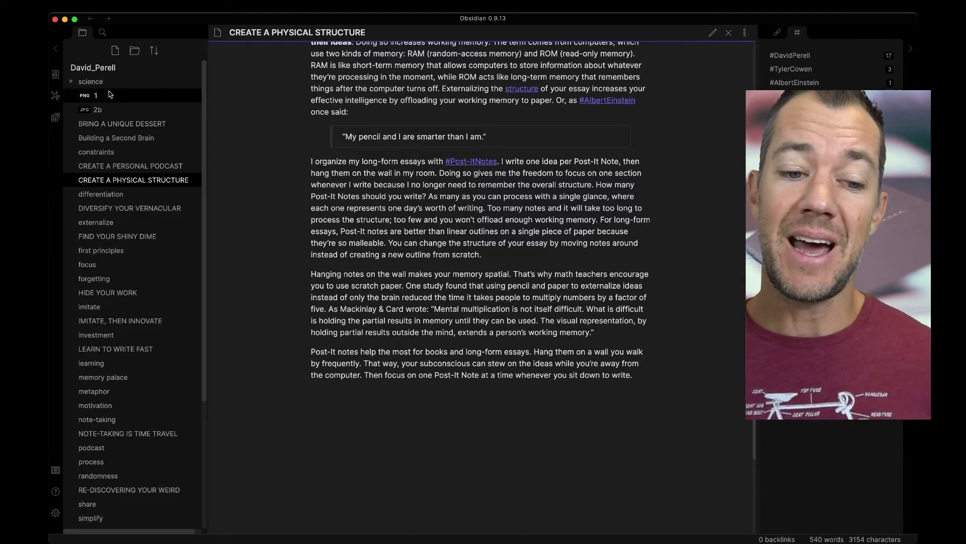
click(135, 51)
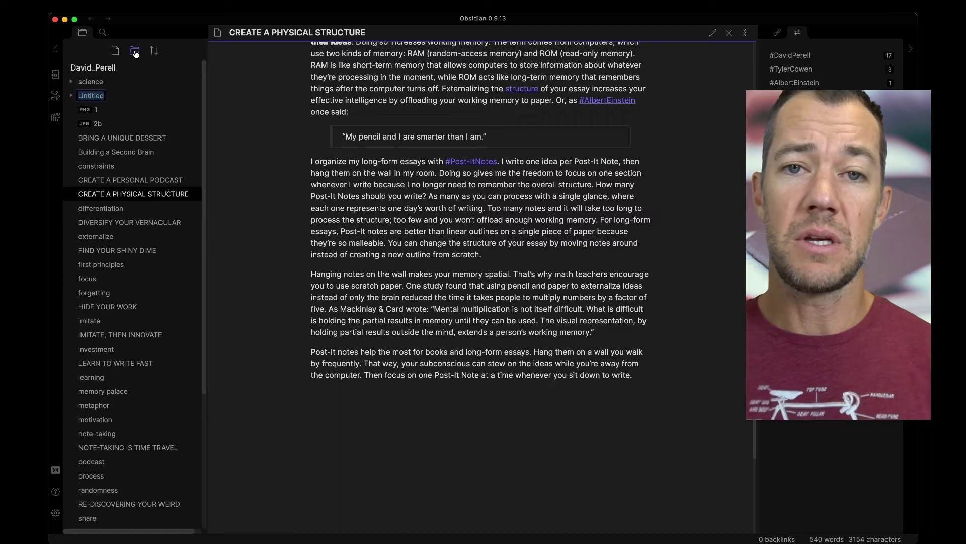
text(attachment)
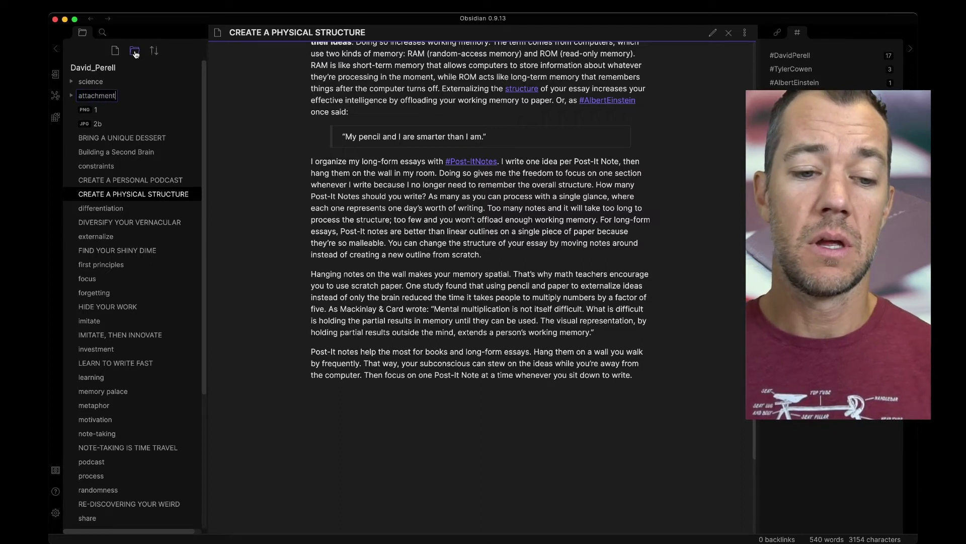
key(Return)
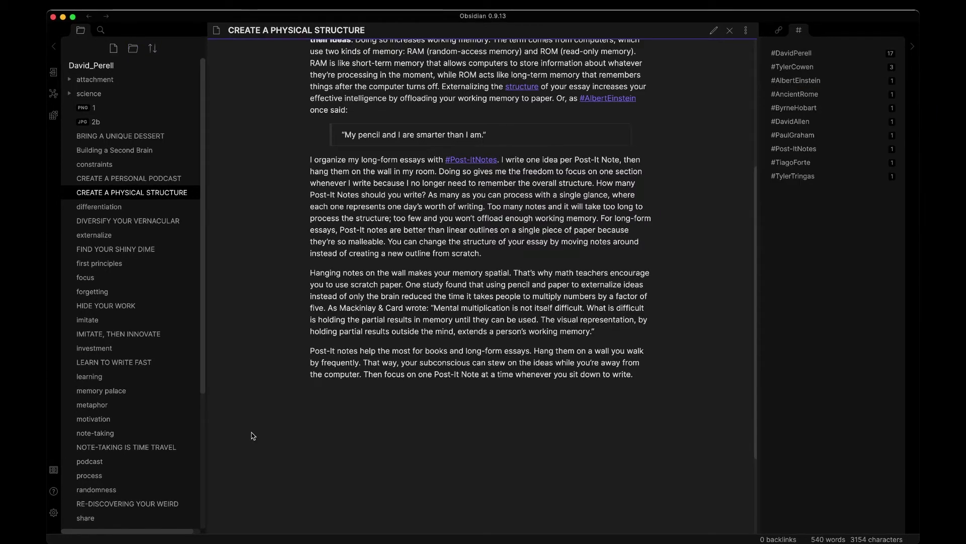
Step: Set the Files & Links attachment folder path to 'attachment' and close Settings
click(53, 510)
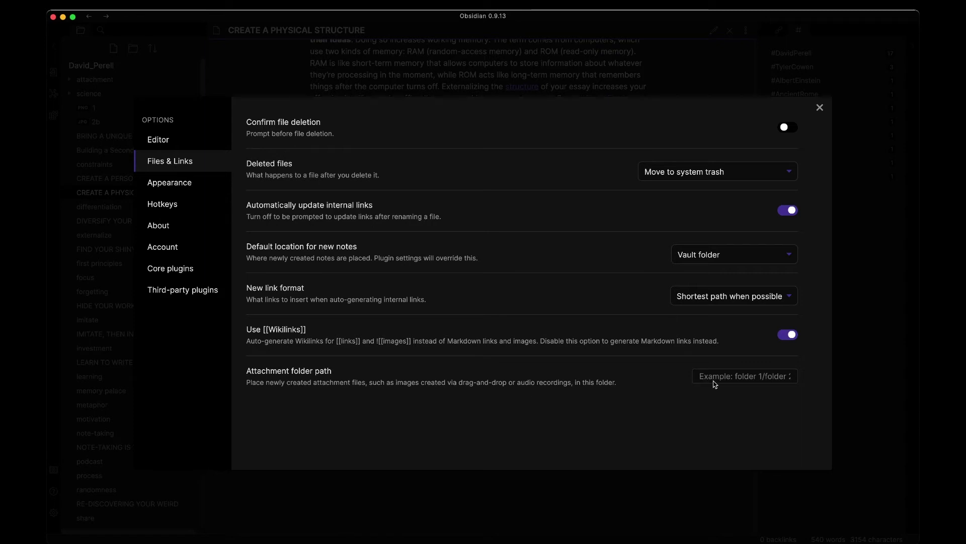
click(761, 376)
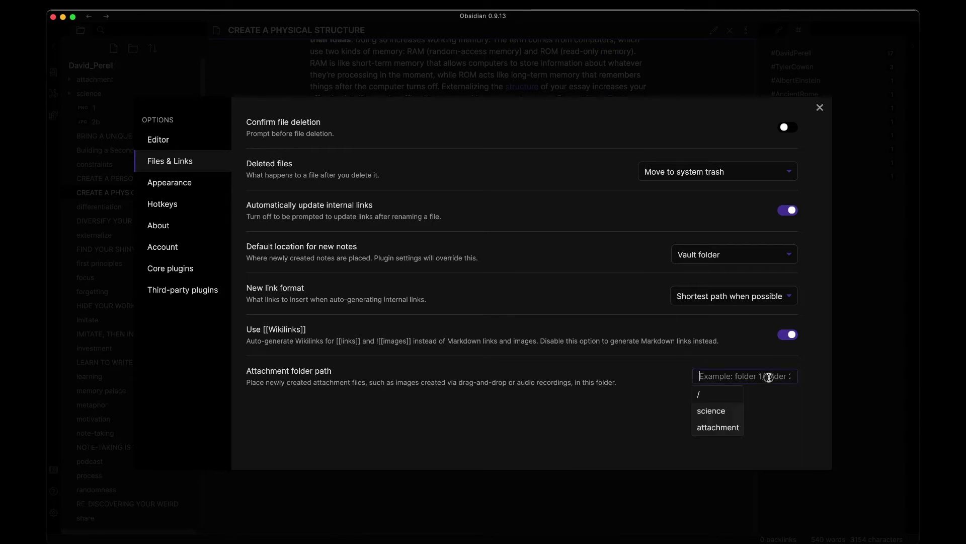
click(707, 428)
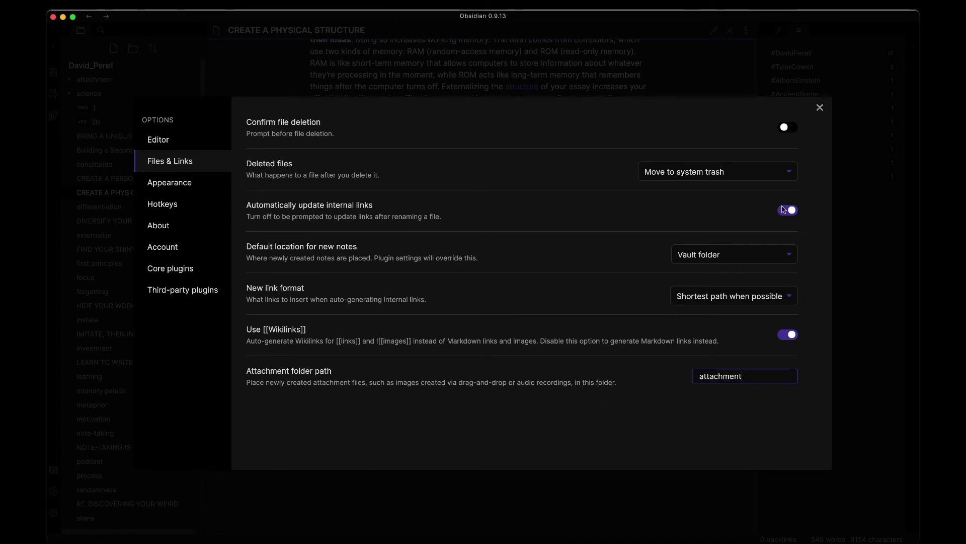
click(820, 107)
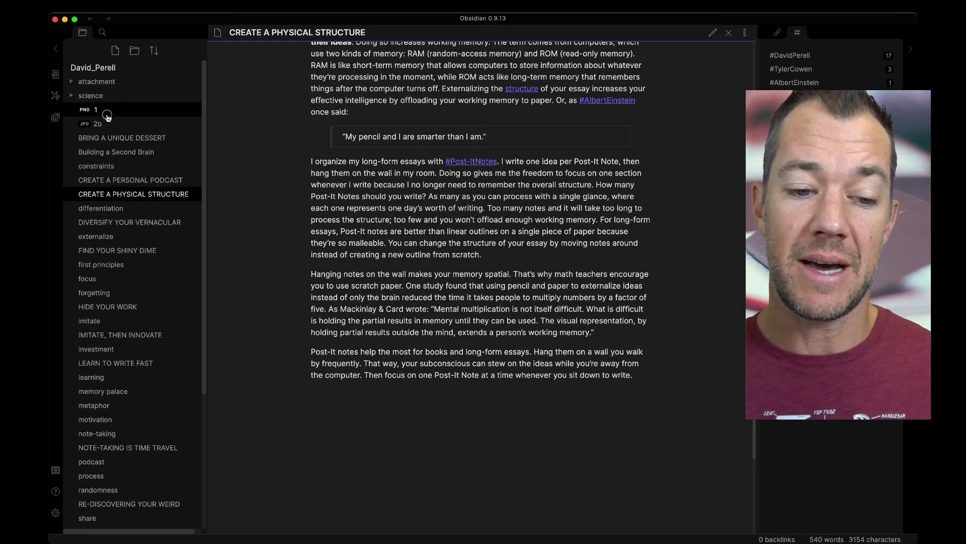
Step: Move image 1 into the attachment folder and open DIVERSIFY YOUR VERNACULAR
drag(105, 110, 110, 83)
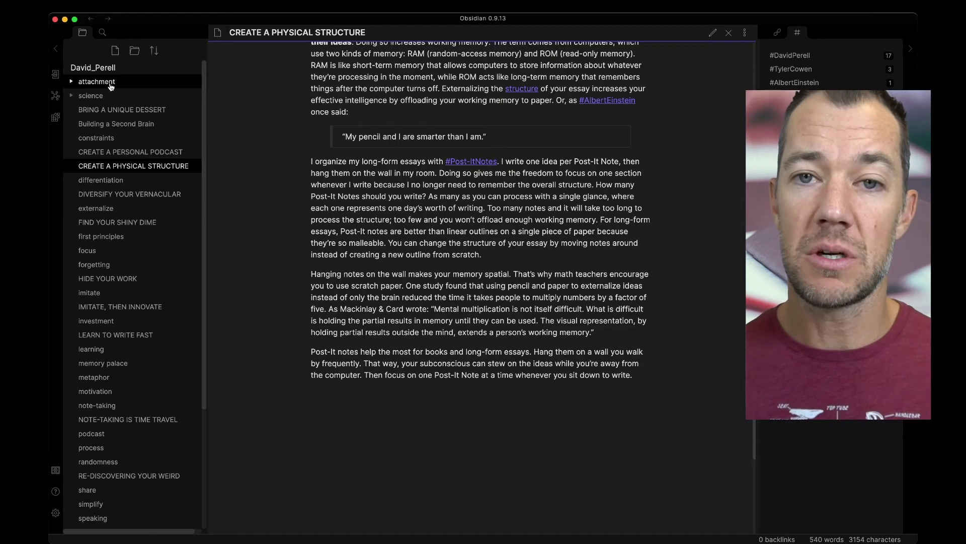
click(130, 194)
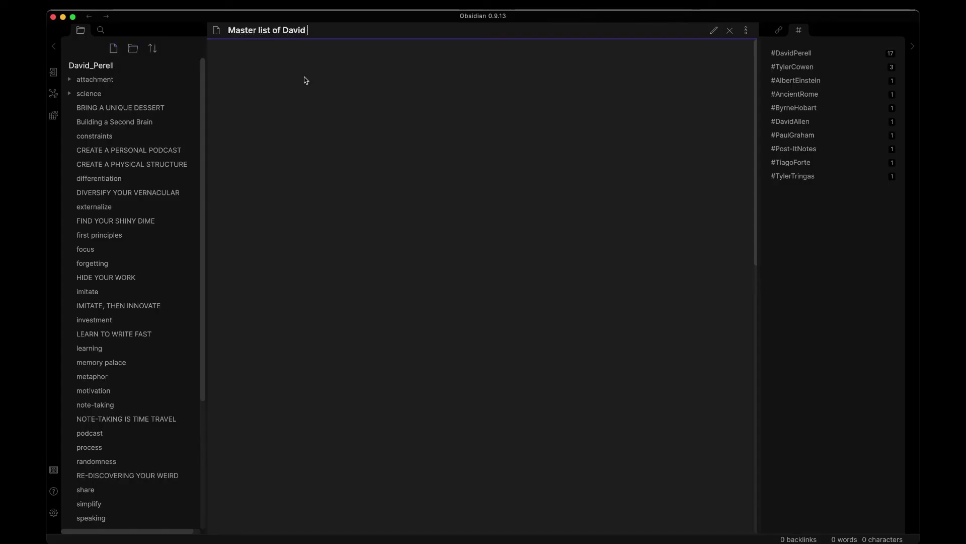
Step: Title the new note 'Master list of David Perell's essays'
text(Perell's es)
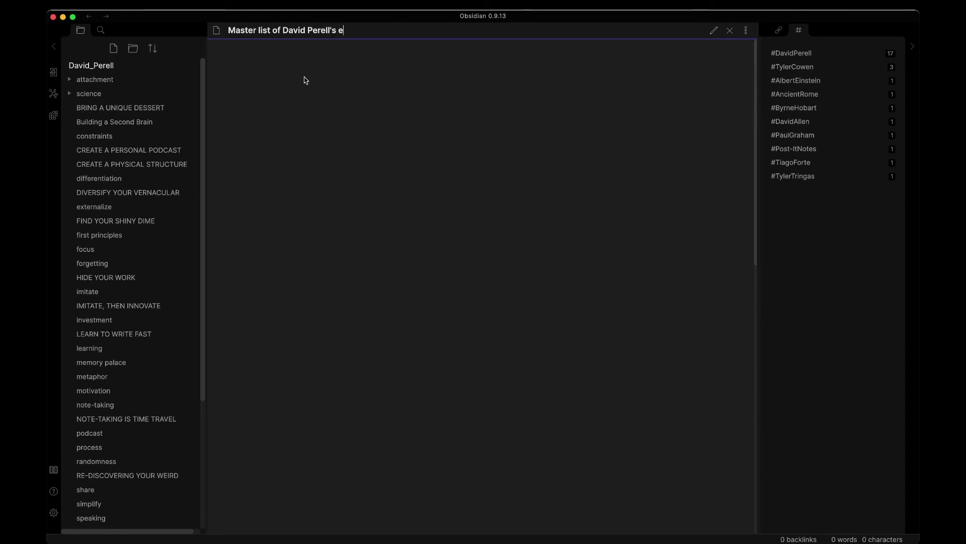
text(says)
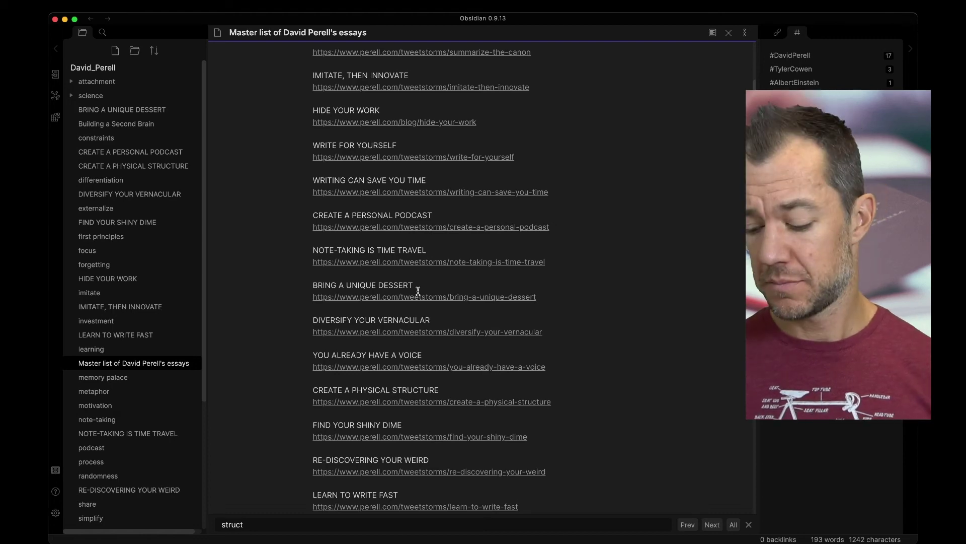
scroll(427, 124, up, 2)
Step: Wrap the first essay titles, including SUMMARIZE THE CANON and IMITATE, THEN INNOVATE, in [[ ]] note links
text([[THE SERENDIPITY OF NOTE-TAKING)
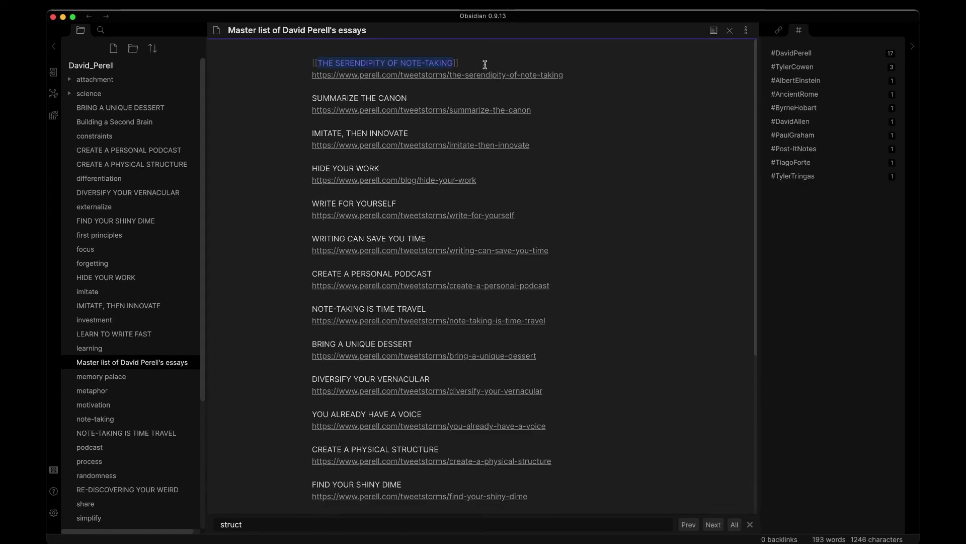
drag(417, 98, 272, 95)
text([[)
drag(414, 133, 280, 135)
text([[)
drag(381, 168, 282, 169)
text([[)
drag(403, 205, 283, 204)
text([[)
drag(428, 238, 290, 240)
text([[)
Step: Wrap the remaining essay titles, through FIND YOUR SHINY DIME and the last one, in [[ ]] links
drag(434, 274, 271, 276)
drag(462, 343, 282, 344)
text([[)
drag(438, 379, 282, 380)
text([[)
drag(427, 414, 254, 409)
text([[)
scroll(247, 392, down, 5)
drag(442, 371, 237, 371)
text([[)
drag(433, 292, 267, 292)
text([[)
drag(402, 328, 270, 330)
text([[)
scroll(397, 272, up, 5)
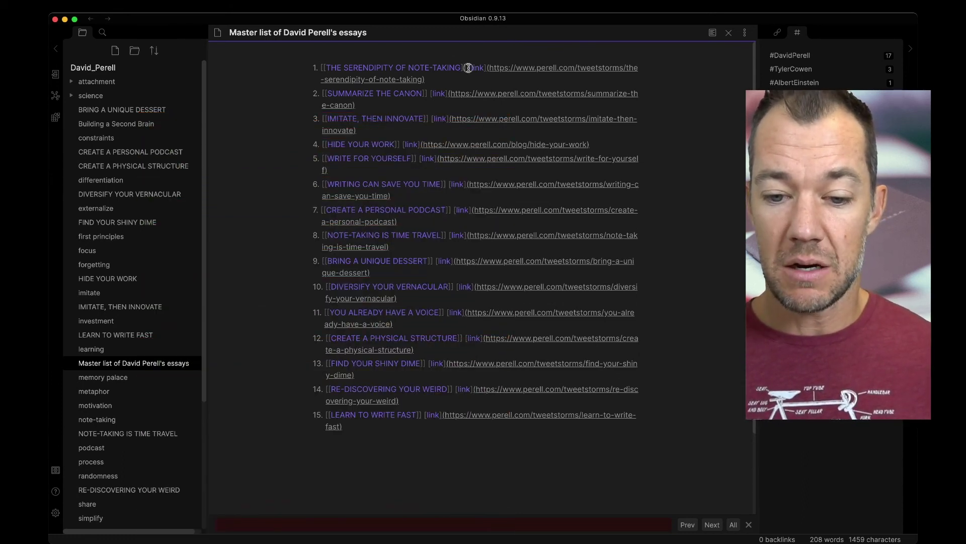
Step: Check the first item's link label and URL markup, then show the note in reading view
drag(469, 69, 487, 69)
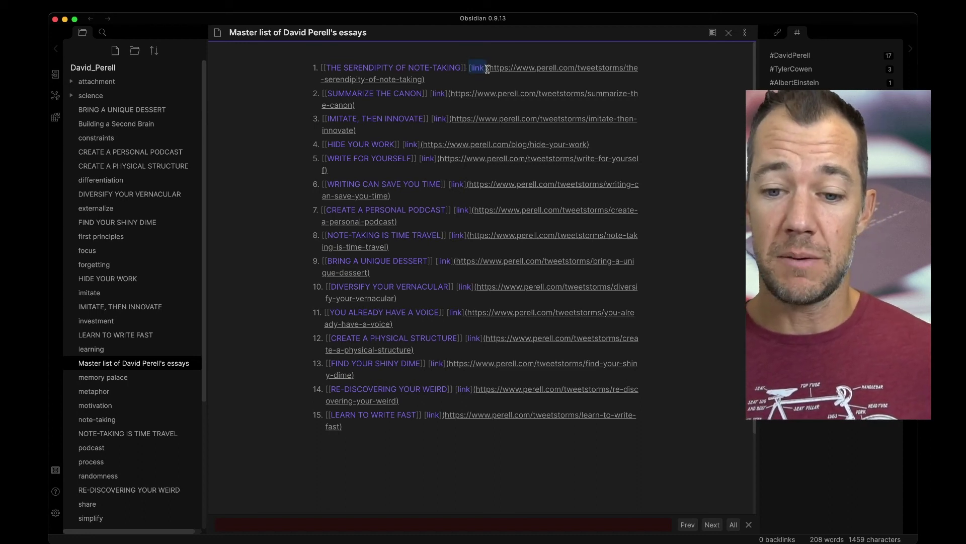
click(487, 69)
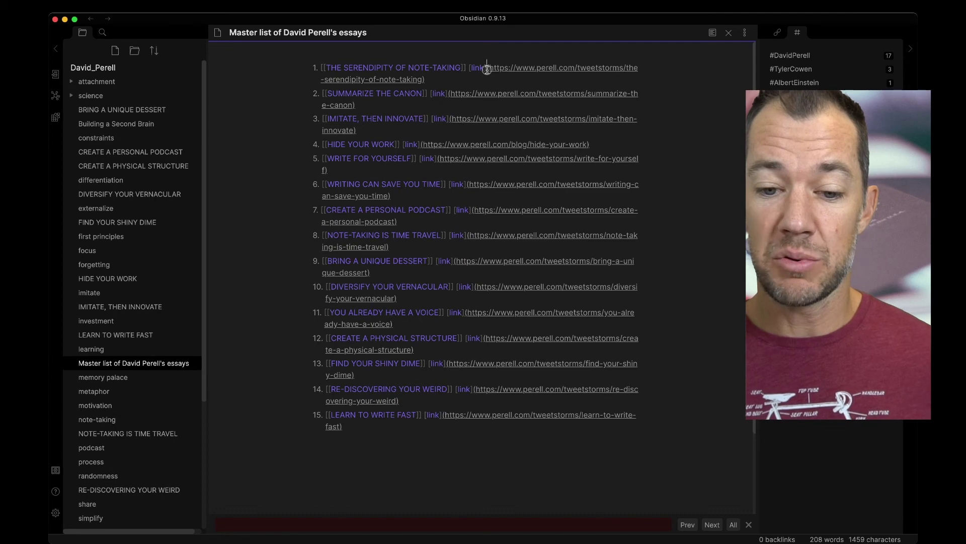
drag(487, 68, 459, 76)
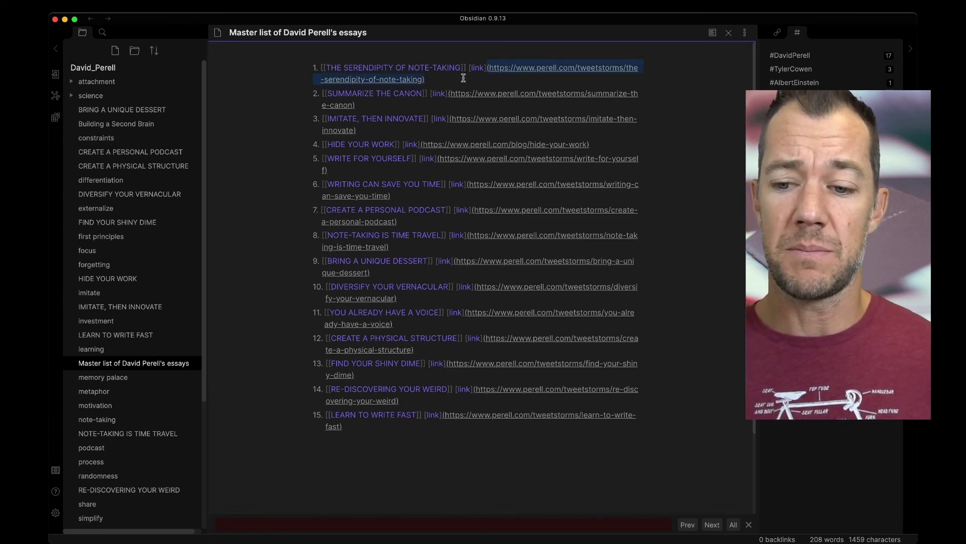
key(super+e)
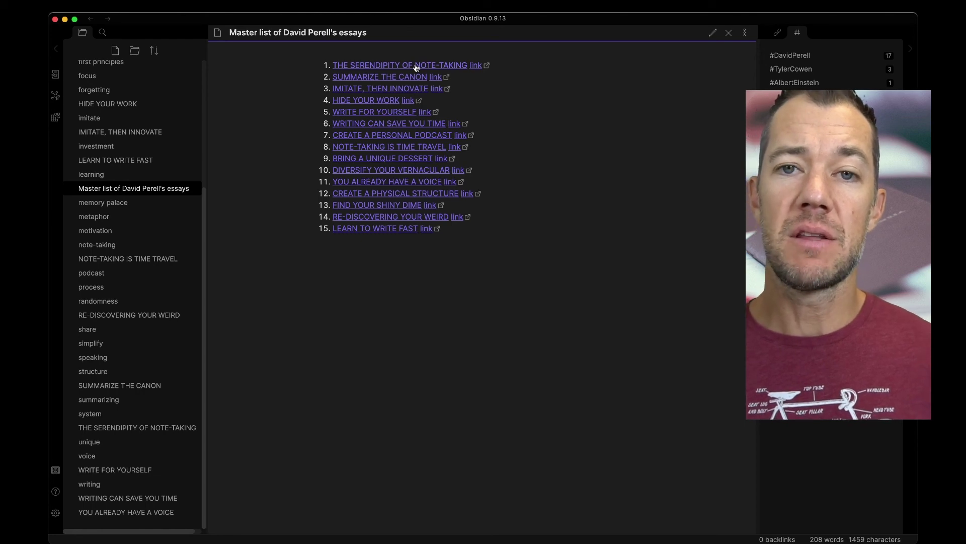
Step: Test the first item: open THE SERENDIPITY OF NOTE-TAKING note, go back, and open its web link
click(416, 66)
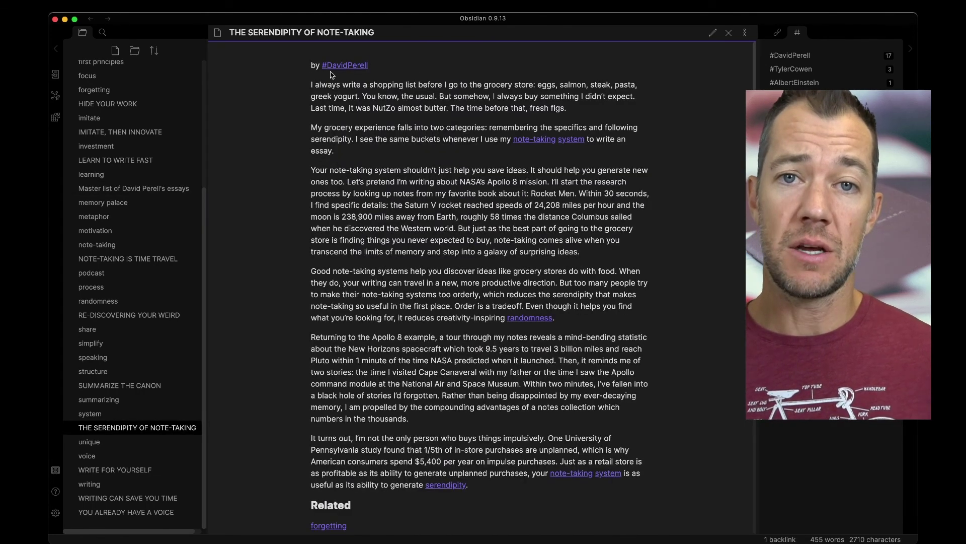
click(90, 20)
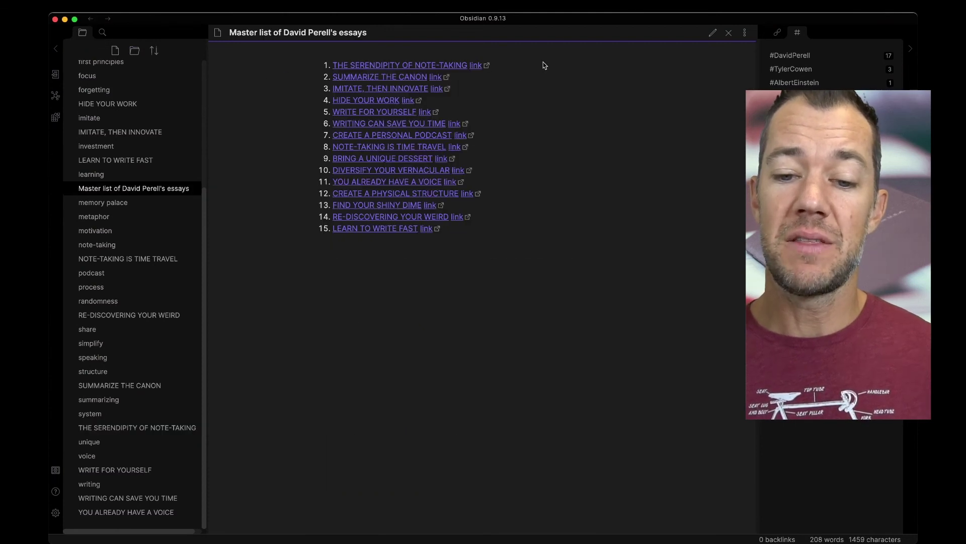
click(476, 65)
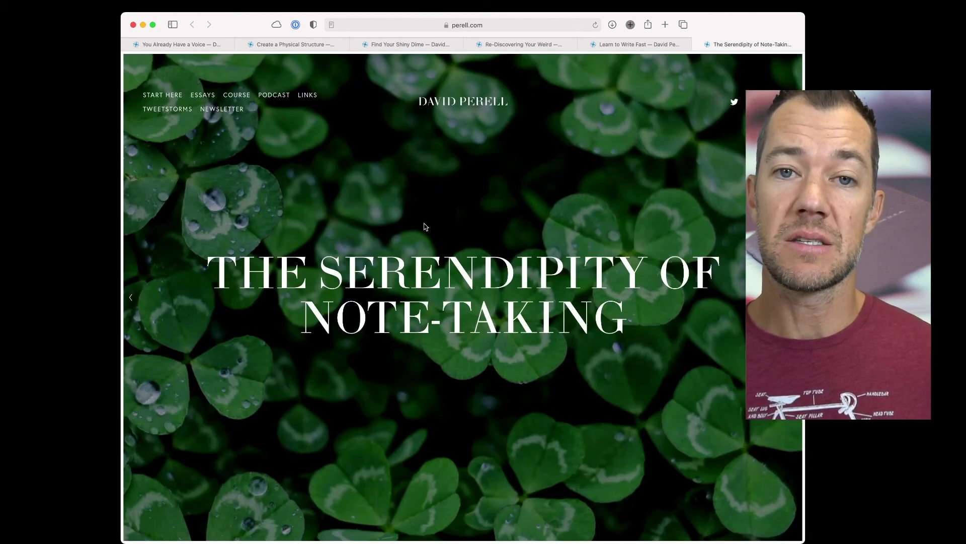
key(super+Tab)
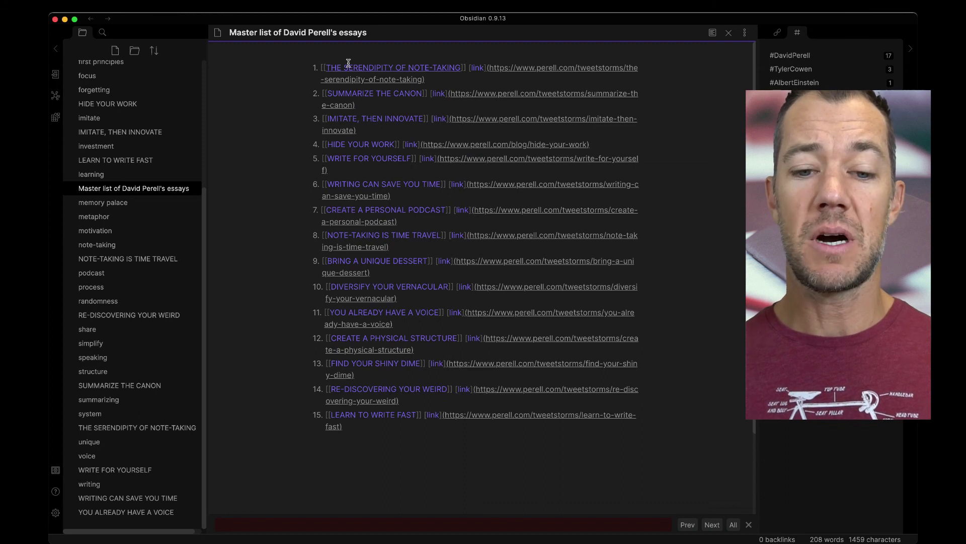
Step: Insert a blank line above item 1 and move the caret onto it
click(311, 67)
key(Return)
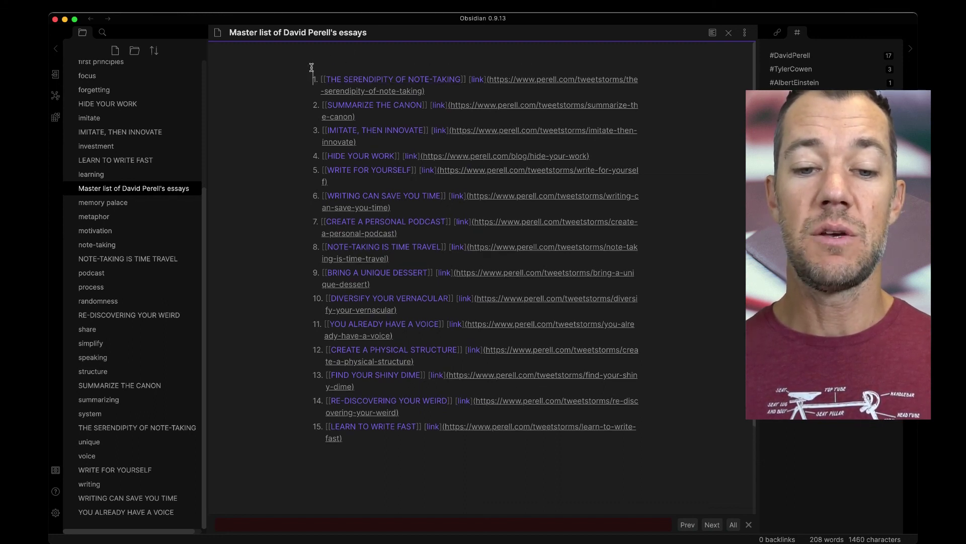
key(Up)
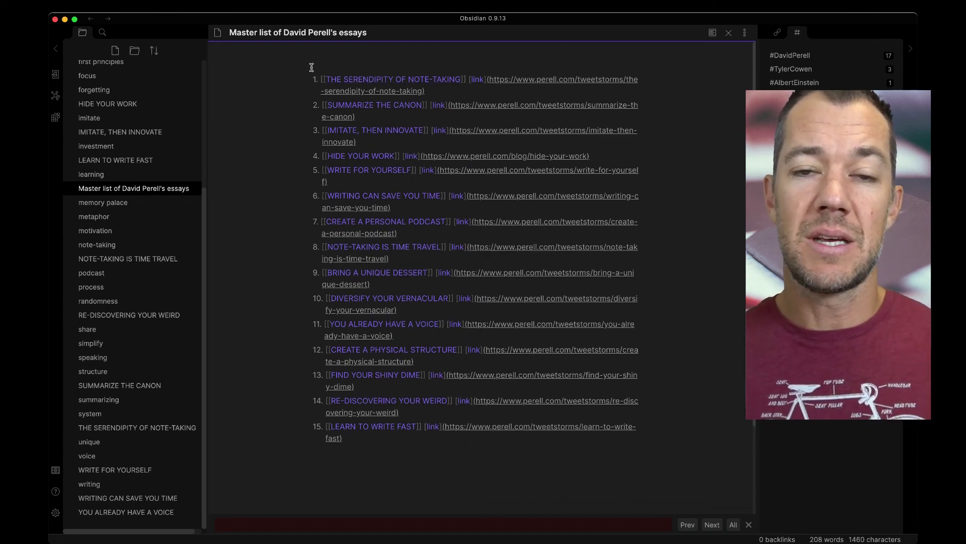